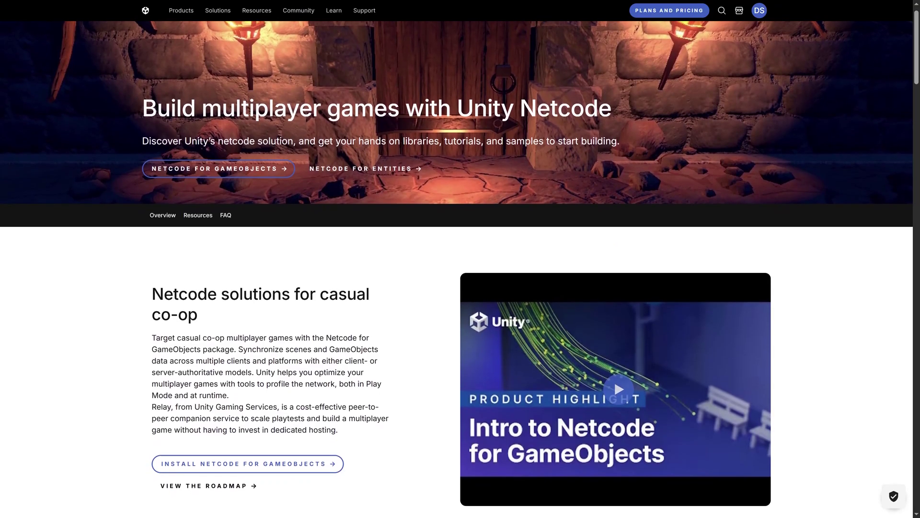
Scroll down the Unity Netcode multiplayer page toward the Vivox voice chat content.
scroll(460, 269, "down", 1)
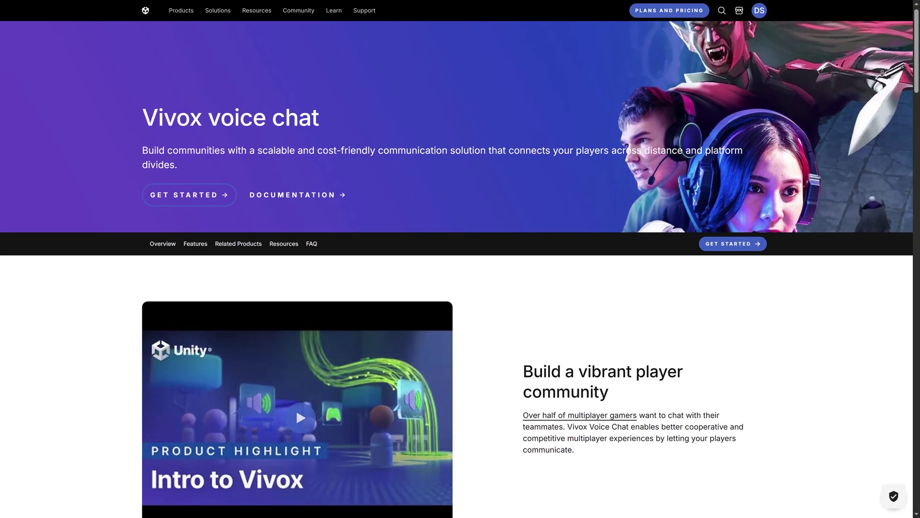
scroll(460, 268, "down", 1)
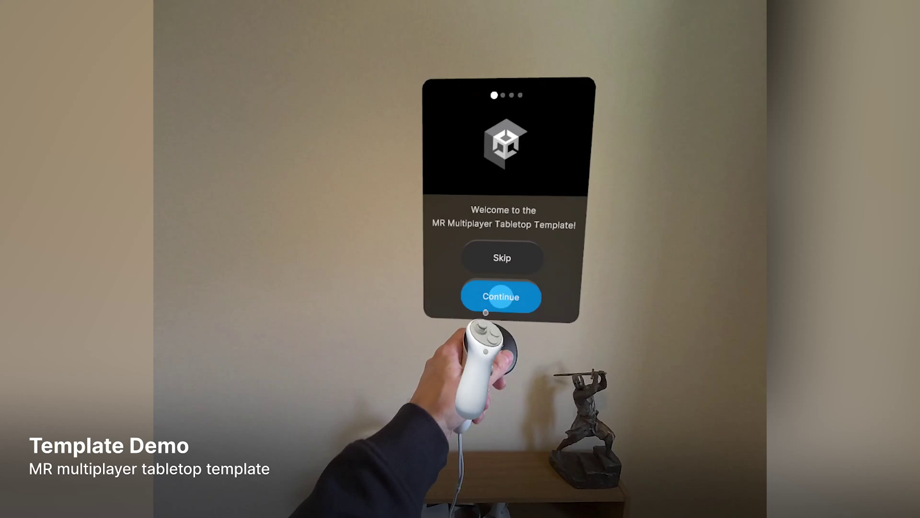
Go through the welcome walkthrough pages, including table rotation, and place the virtual table.
left_click(489, 295)
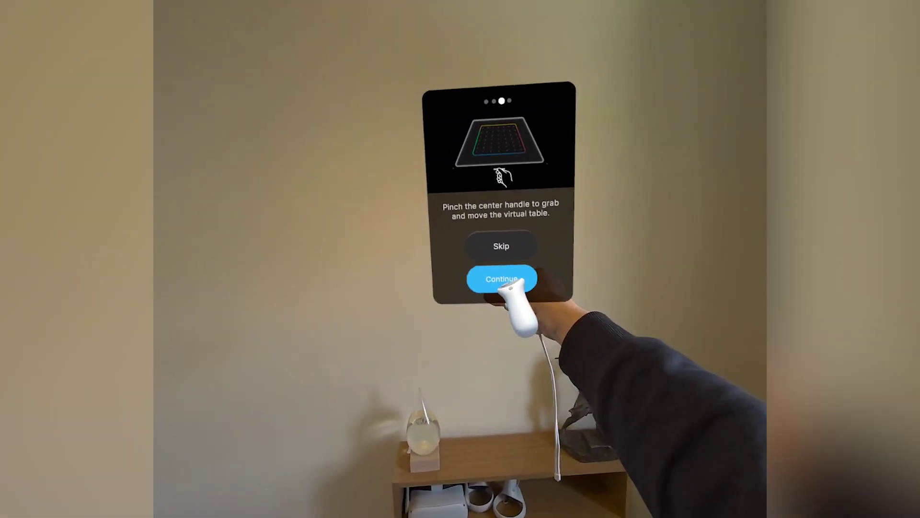
left_click(489, 310)
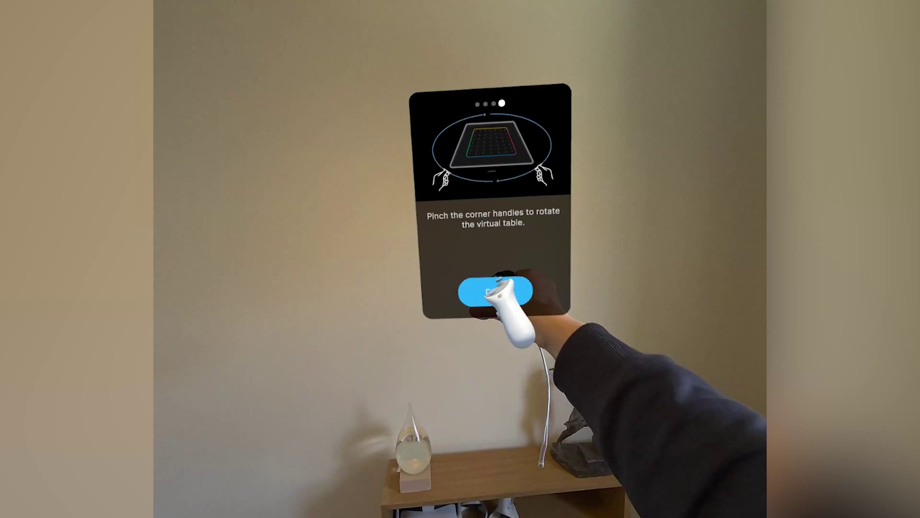
left_click(495, 290)
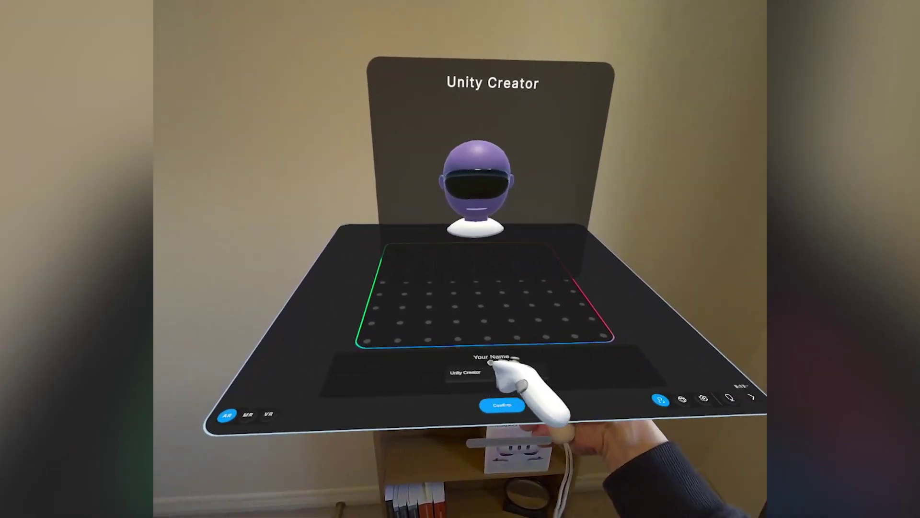
Edit the player's display name and switch to full VR and back to mixed reality.
left_click(467, 373)
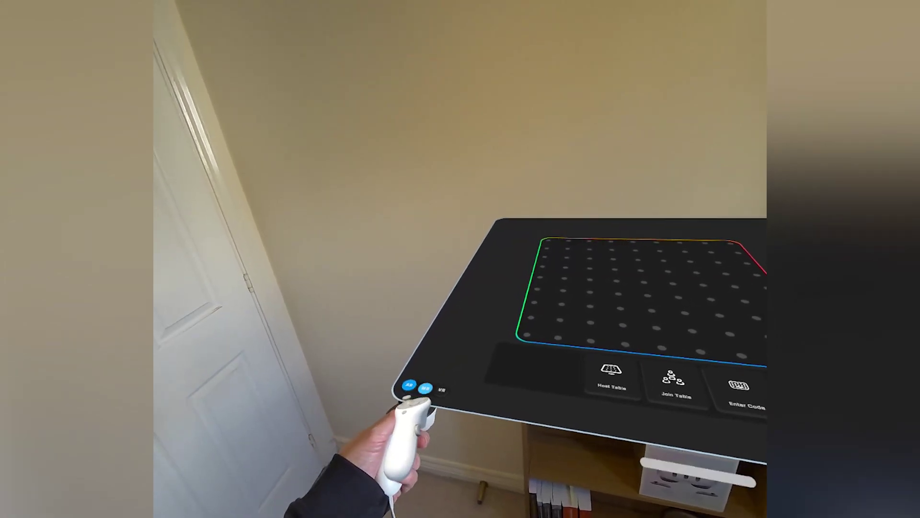
left_click(426, 388)
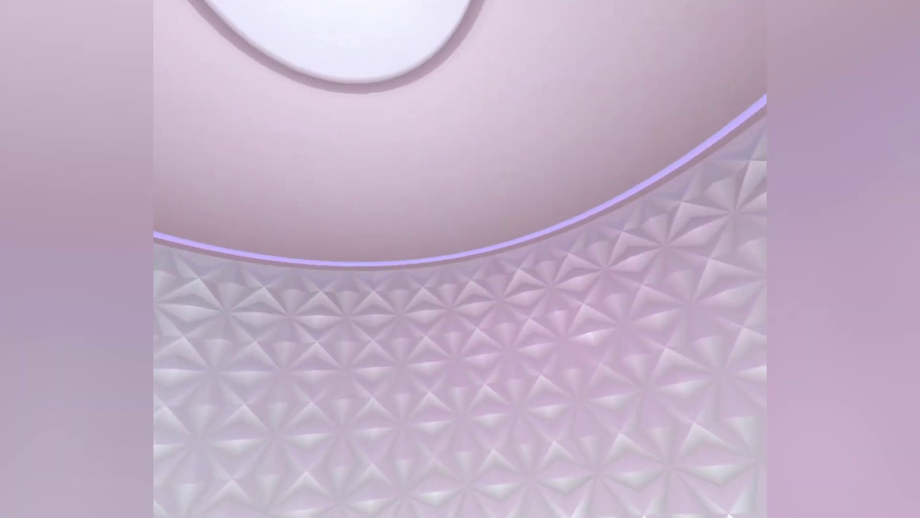
left_click(411, 392)
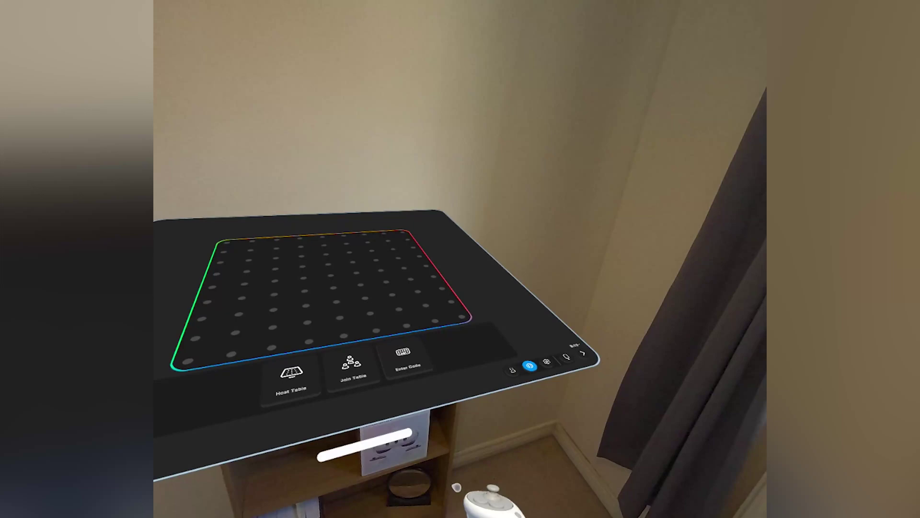
Open the avatar and name panel, then mute and unmute the microphone.
left_click(520, 370)
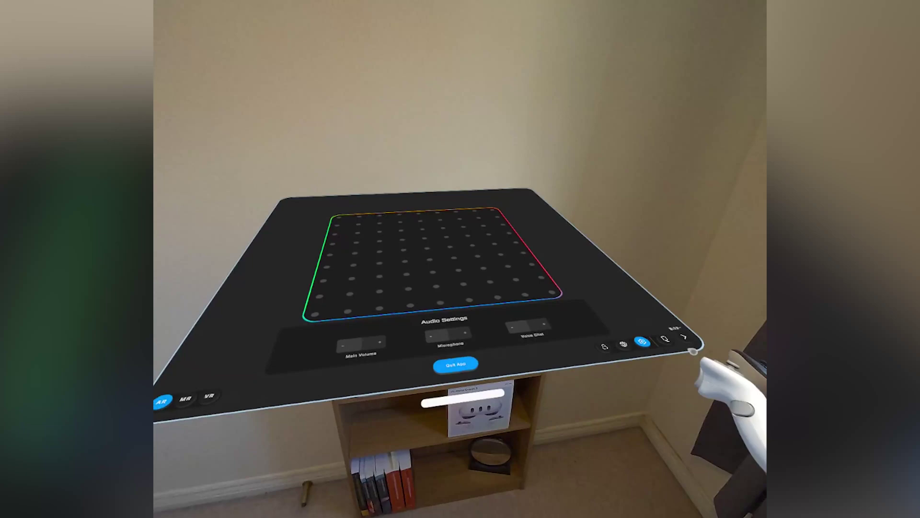
left_click(679, 316)
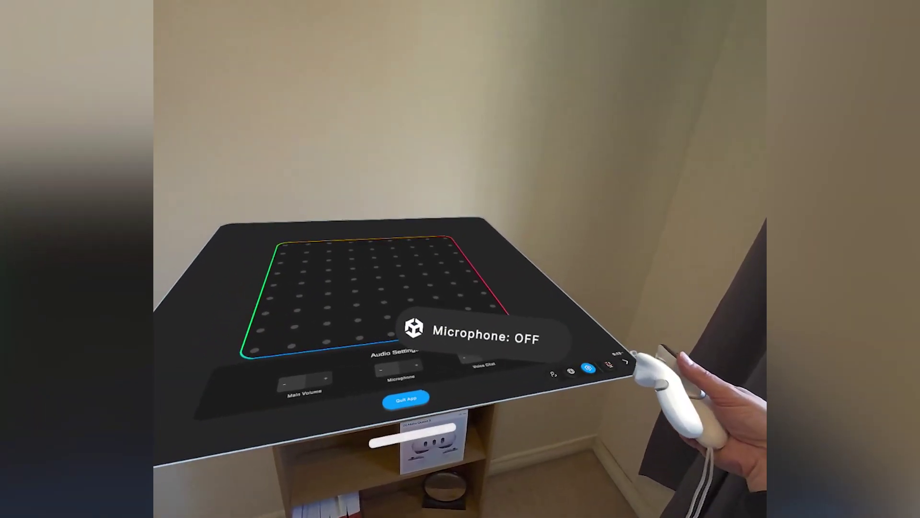
left_click(588, 343)
Load Physics Sandbox from the games list, lift the blue cartridge, and pop a balloon.
left_click(618, 367)
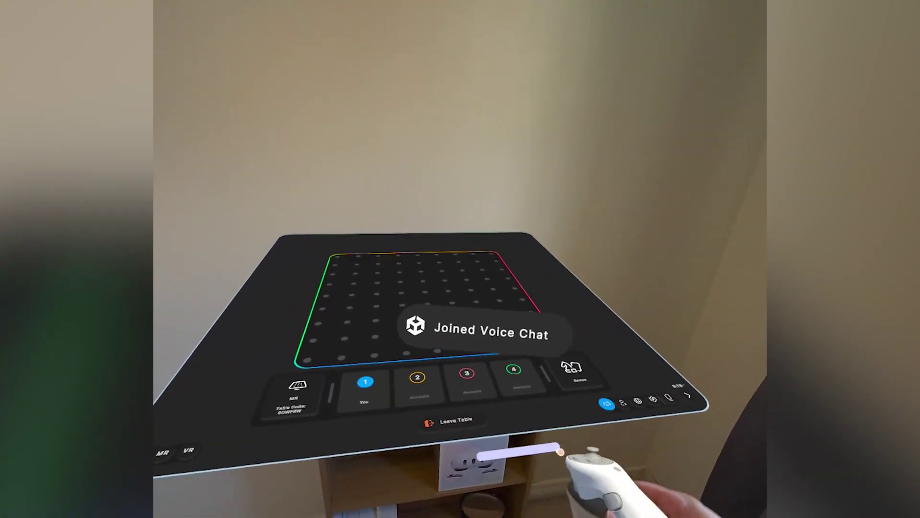
left_click(590, 374)
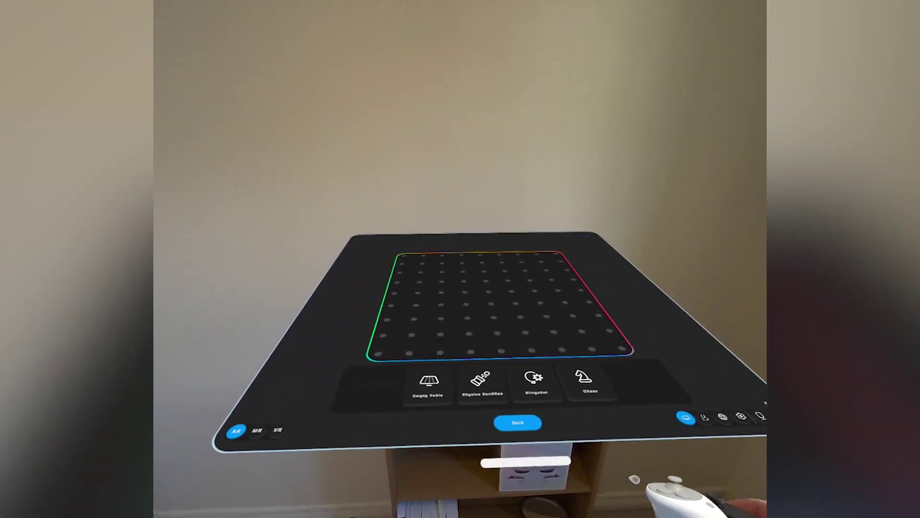
left_click(489, 382)
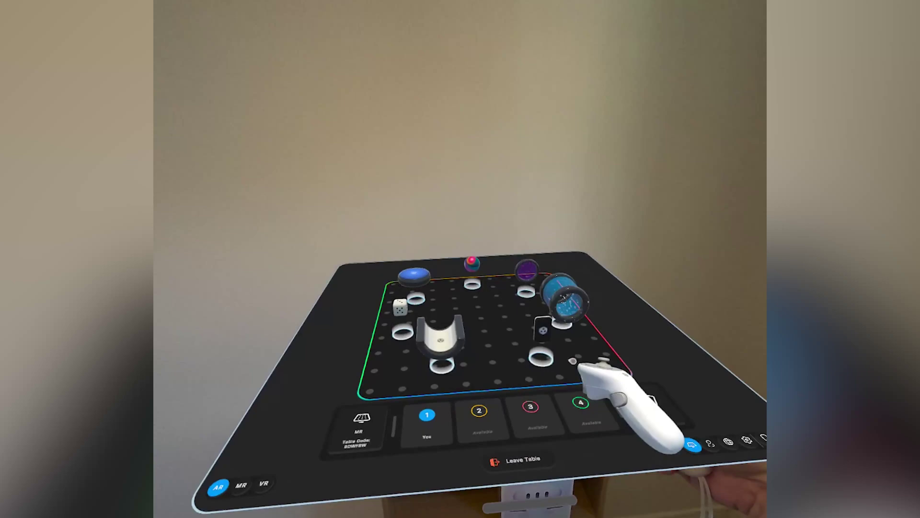
left_click_drag(590, 355, 551, 413)
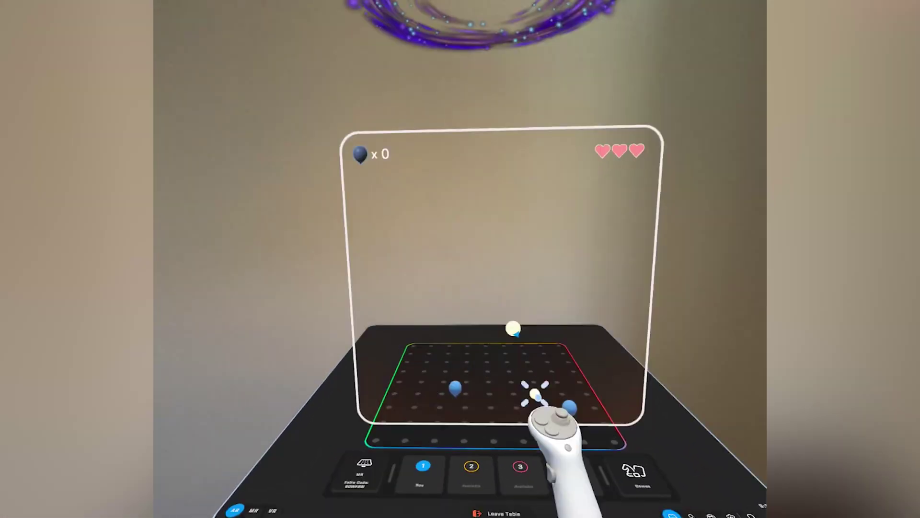
left_click(464, 351)
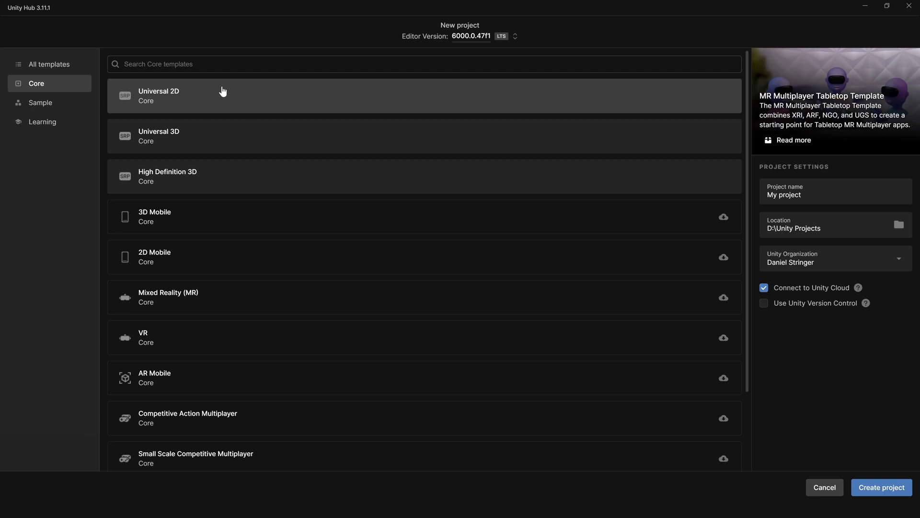
Choose the MR Multiplayer Tabletop Template sample and create it as project MRTemplate.
left_click(39, 103)
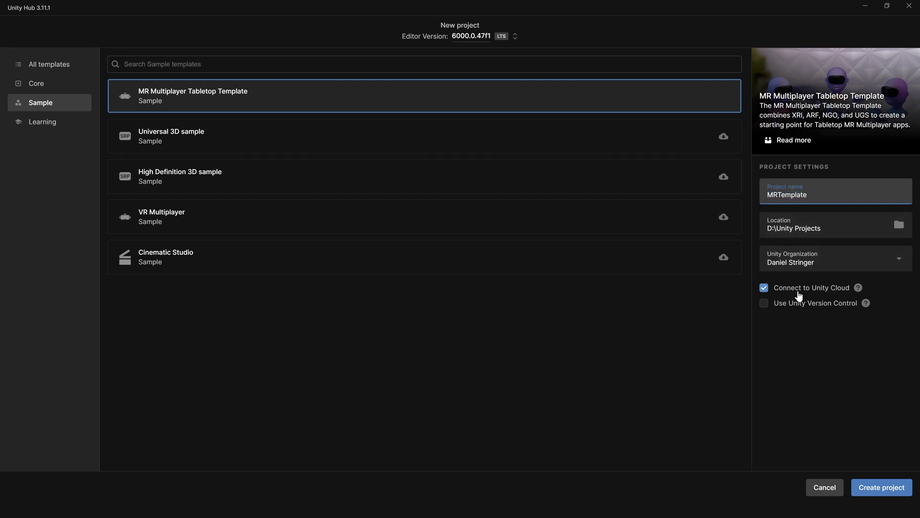
left_click(879, 489)
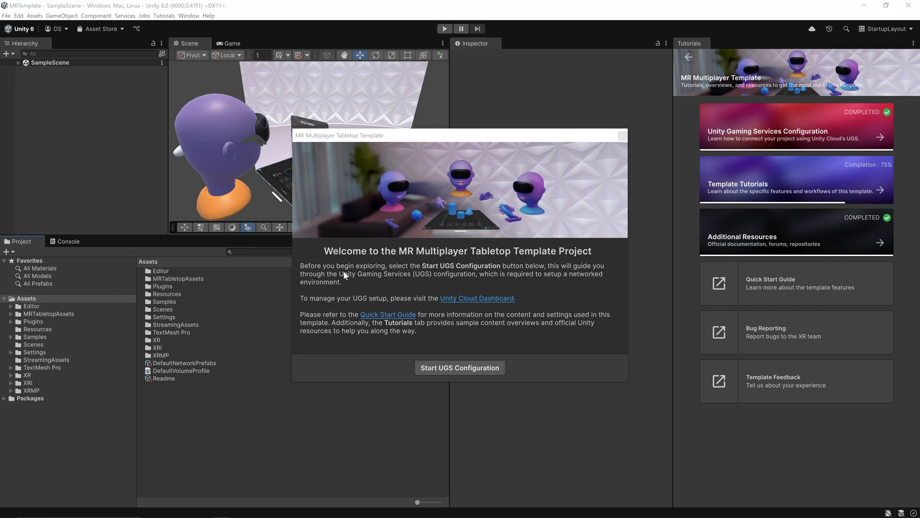
Start the UGS configuration from the template welcome window.
left_click(449, 368)
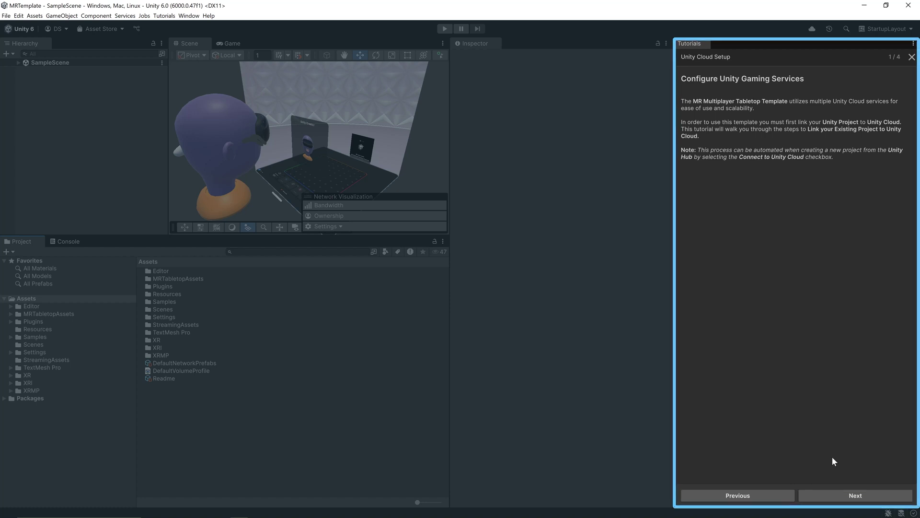
Advance past the services settings step to Vivox, with Project Settings moved left.
left_click(825, 496)
left_click_drag(843, 68, 473, 49)
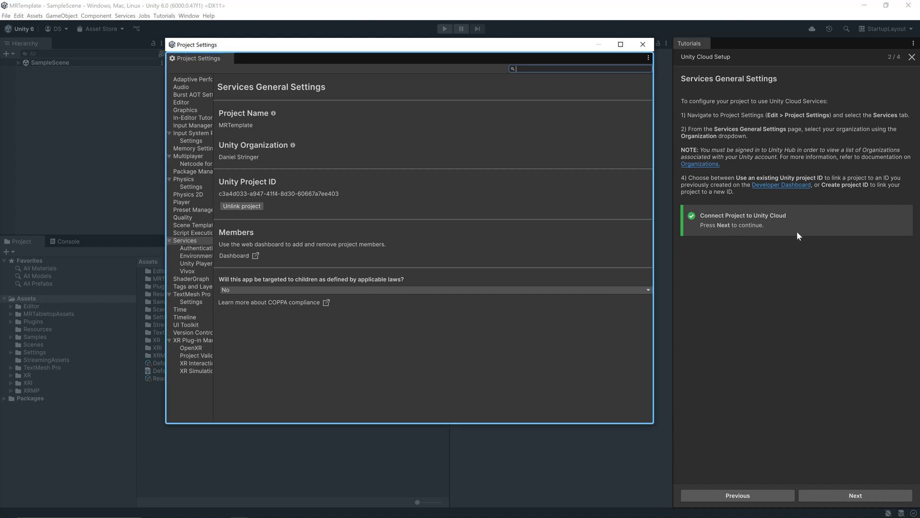
left_click(817, 495)
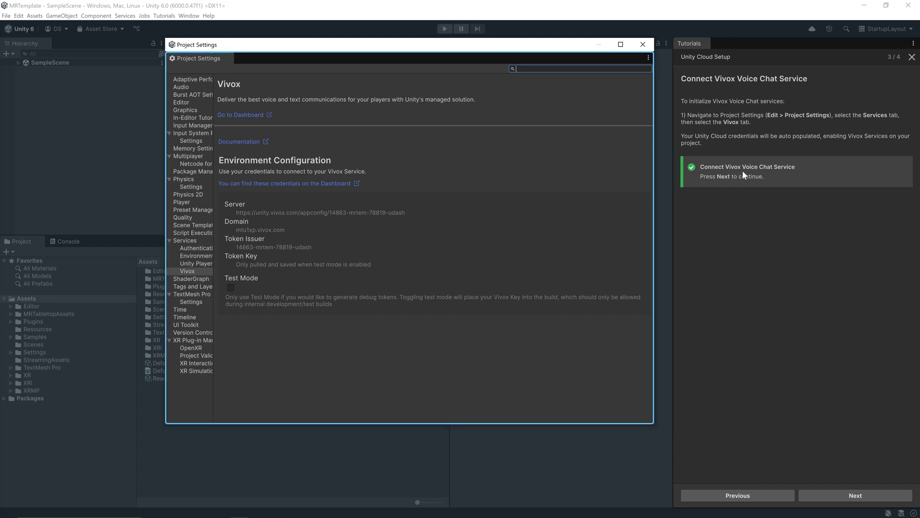
Reach step 4/4 of Unity Cloud setup and start the Scene Setup tutorial.
left_click(831, 493)
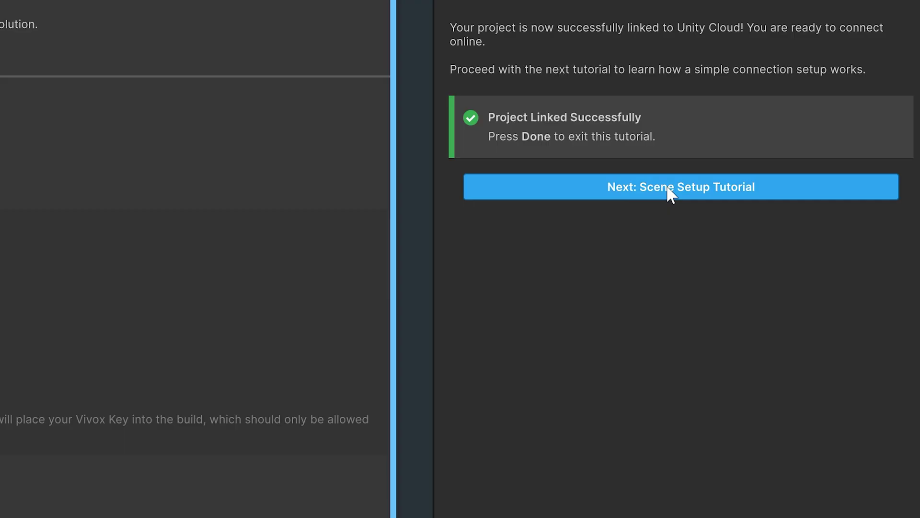
left_click(669, 189)
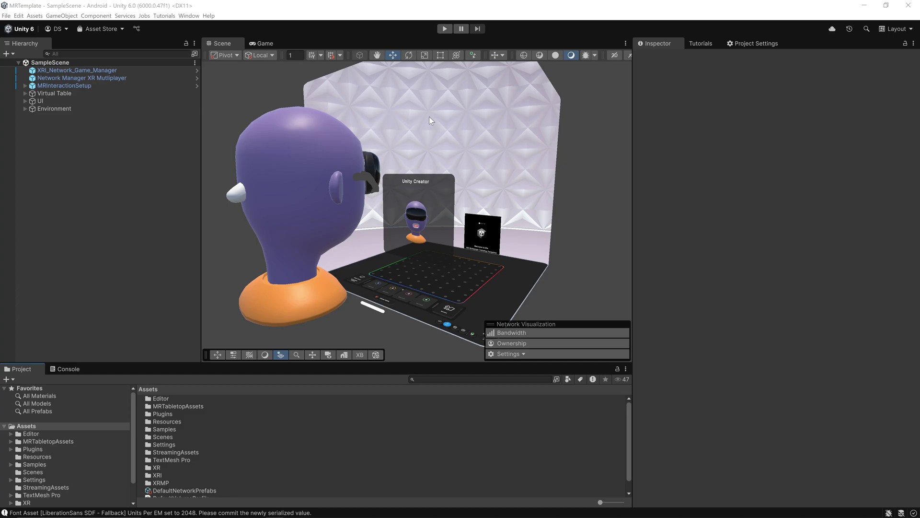
Inspect XRI_Network_Game_Manager and Network Manager XR Multiplayer, then expand MRInteractionSetup.
left_click(149, 70)
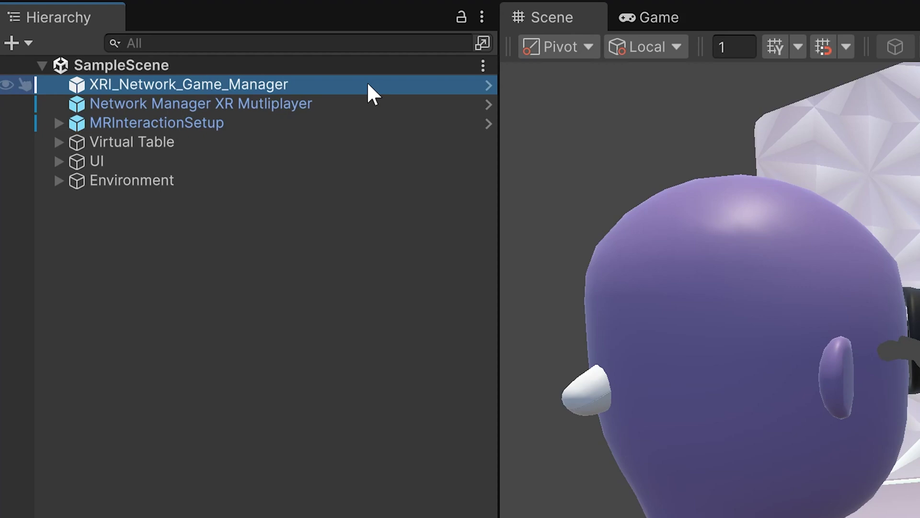
left_click(200, 108)
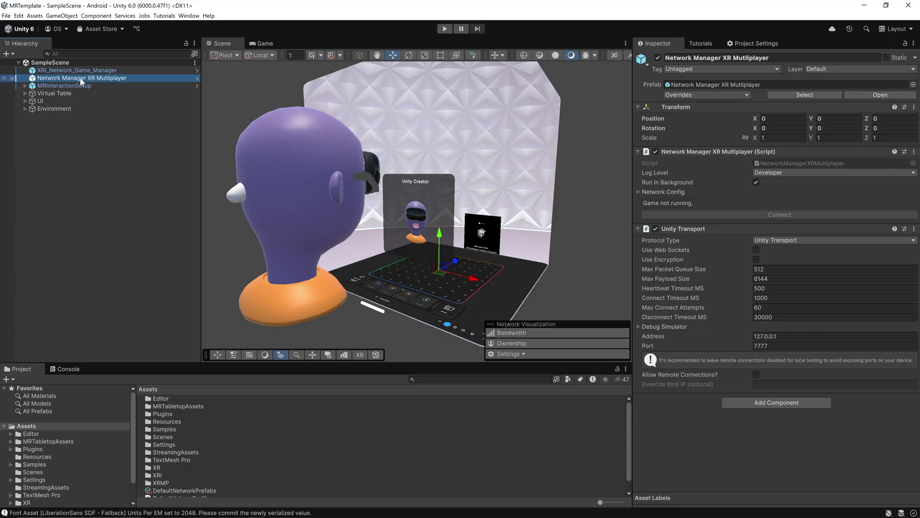
left_click(102, 87)
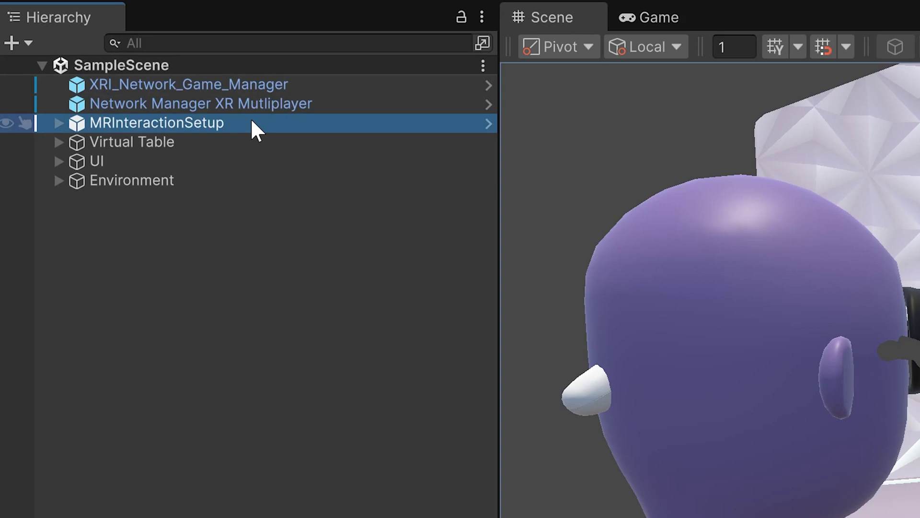
key("Right")
key("Down")
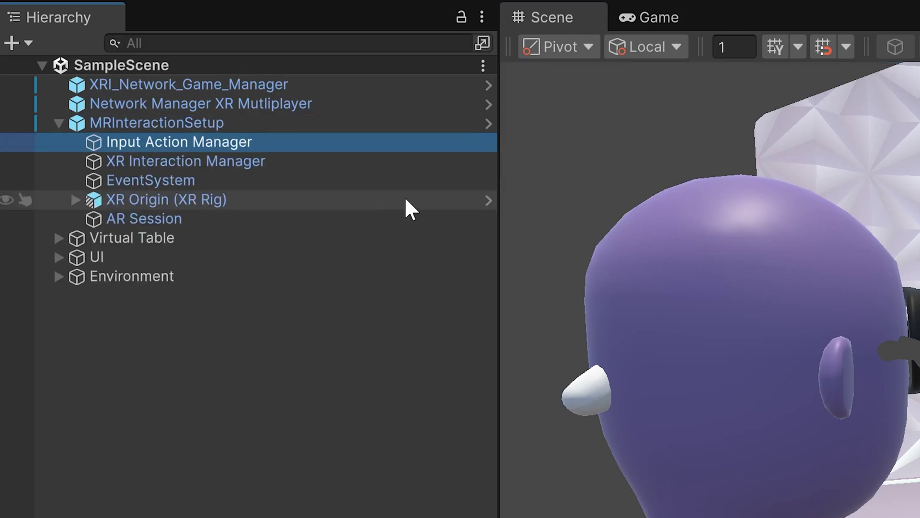
Inspect the XR Interaction Manager, XR Origin (XR Rig) and AR Session objects.
left_click(240, 167)
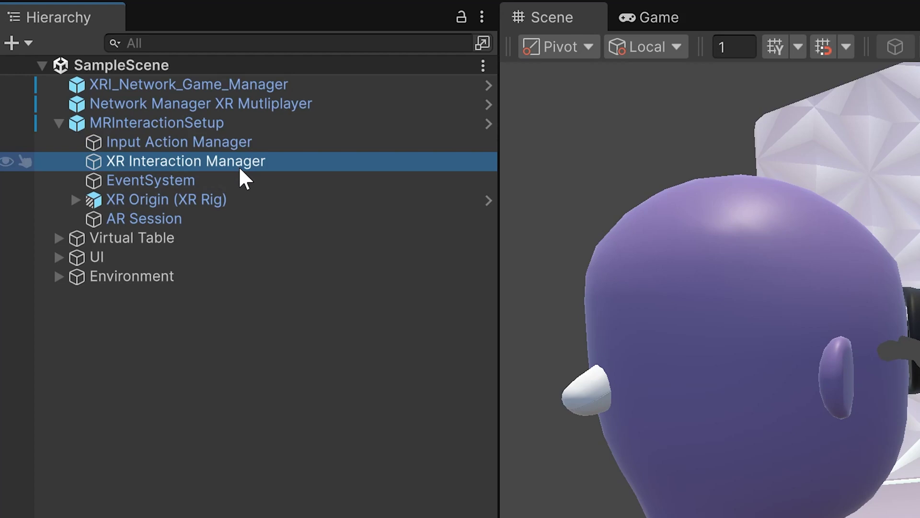
left_click(185, 199)
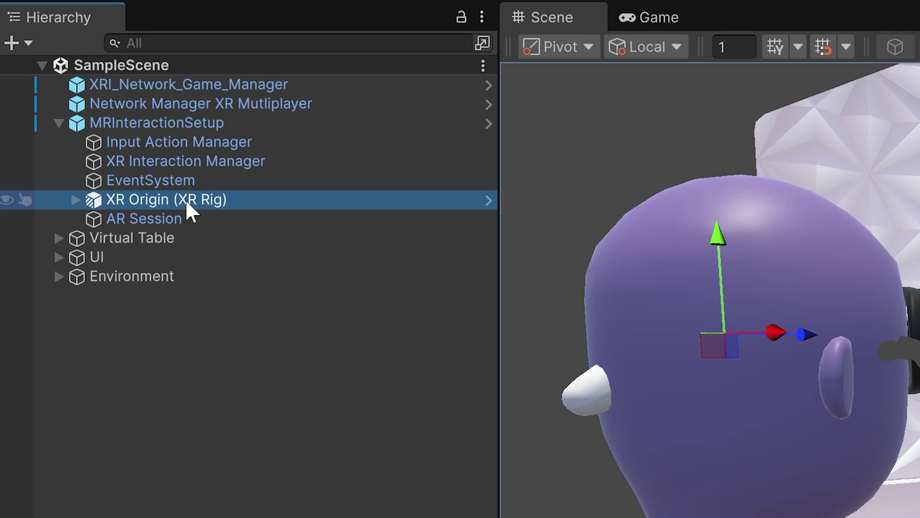
left_click(209, 230)
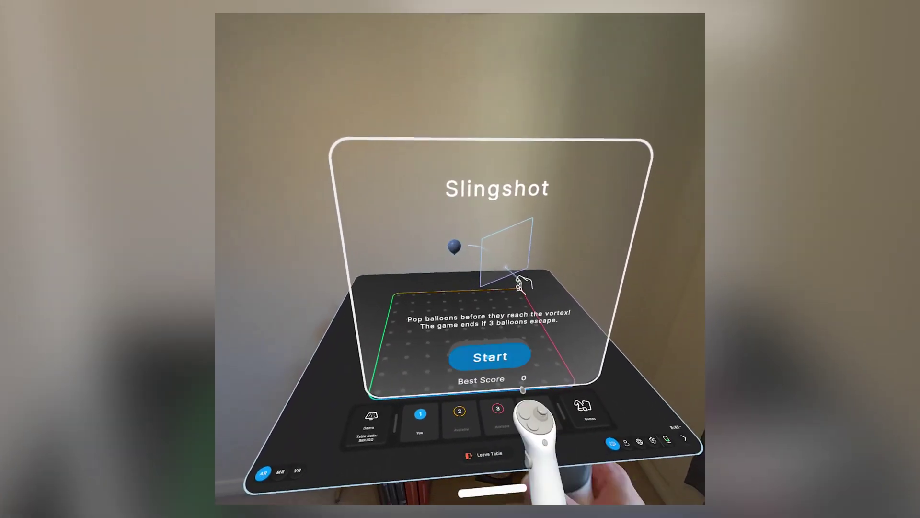
Start a Slingshot round from the game's start panel.
left_click(485, 364)
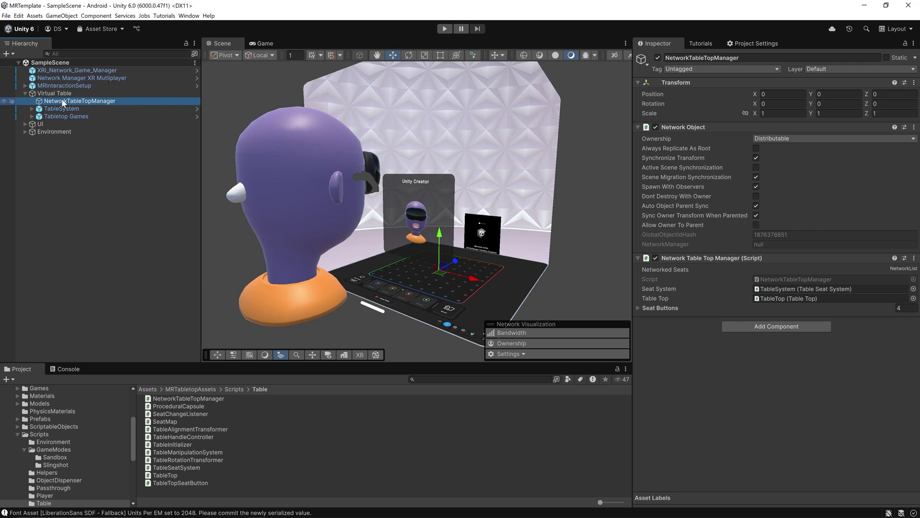
Select the TableSystem object in the Hierarchy.
left_click(61, 108)
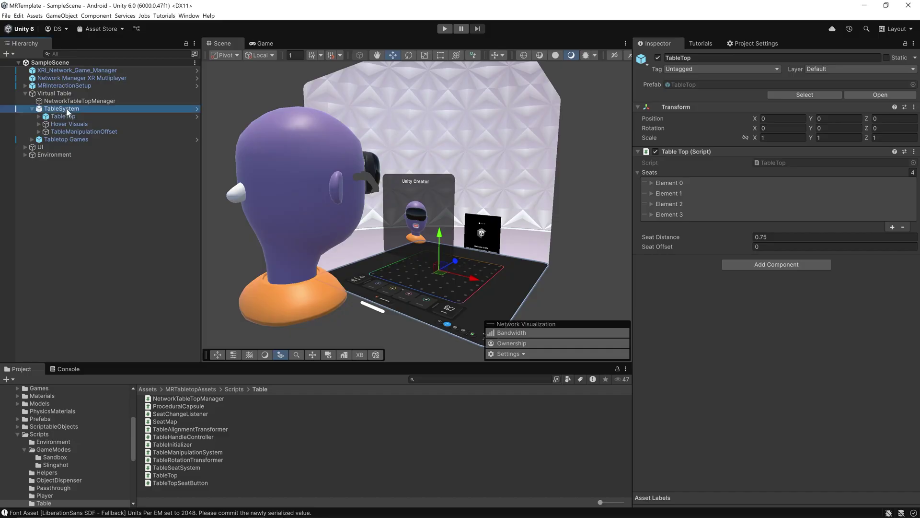
Inspect TableTop, Hover Visuals and TableManipulationOffset, revisit TableTop's seat settings, and finish on Hover Visuals.
left_click(65, 117)
left_click(76, 123)
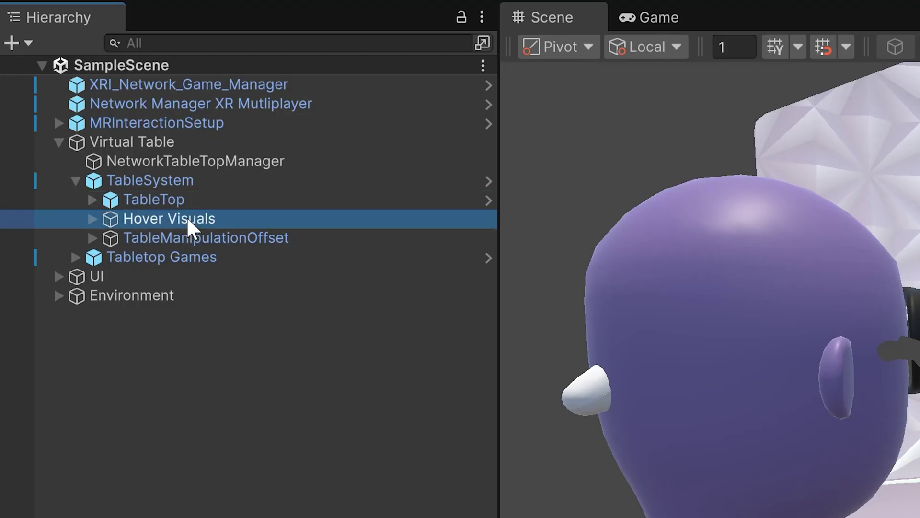
left_click(76, 130)
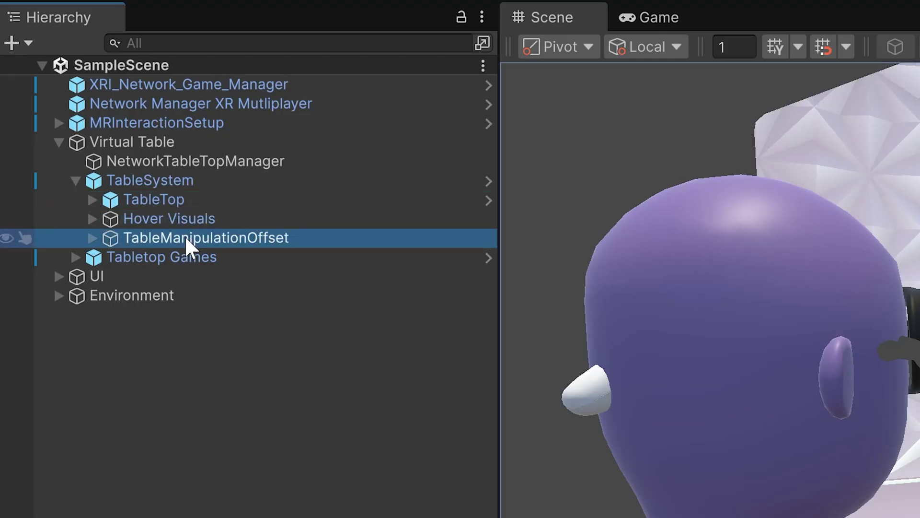
left_click(174, 200)
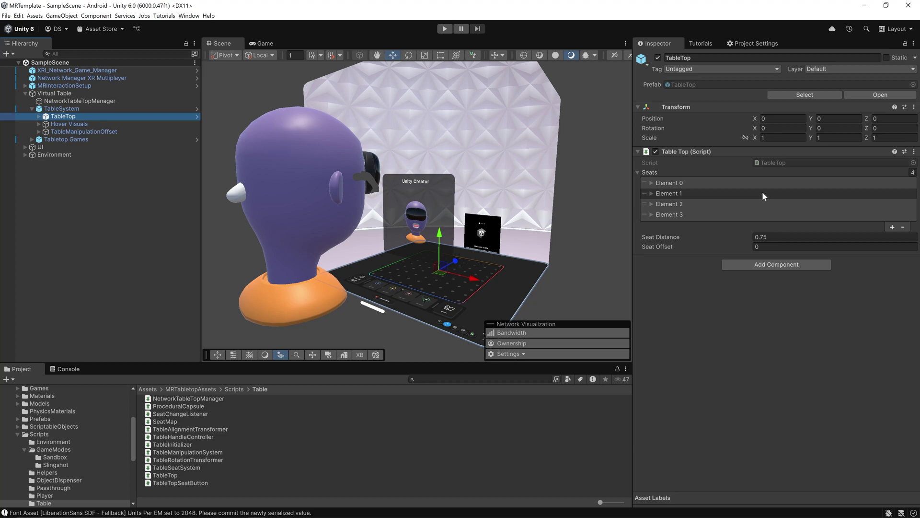
left_click(77, 123)
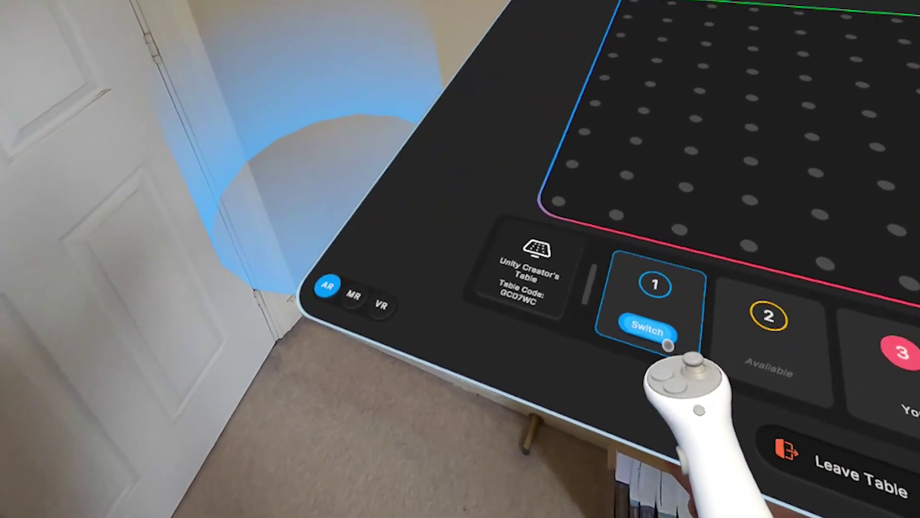
Switch into seat 1 at the table, then inspect the TableManipulationOffset object.
left_click(659, 336)
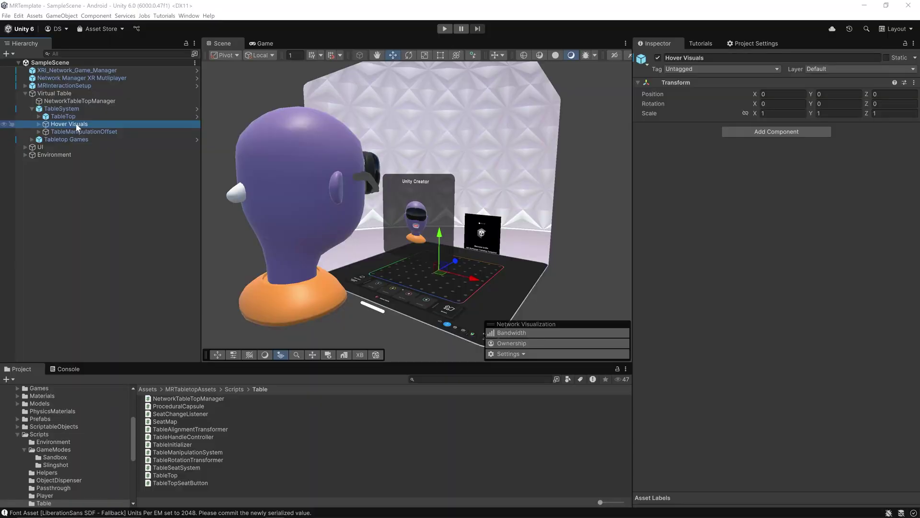
left_click(79, 132)
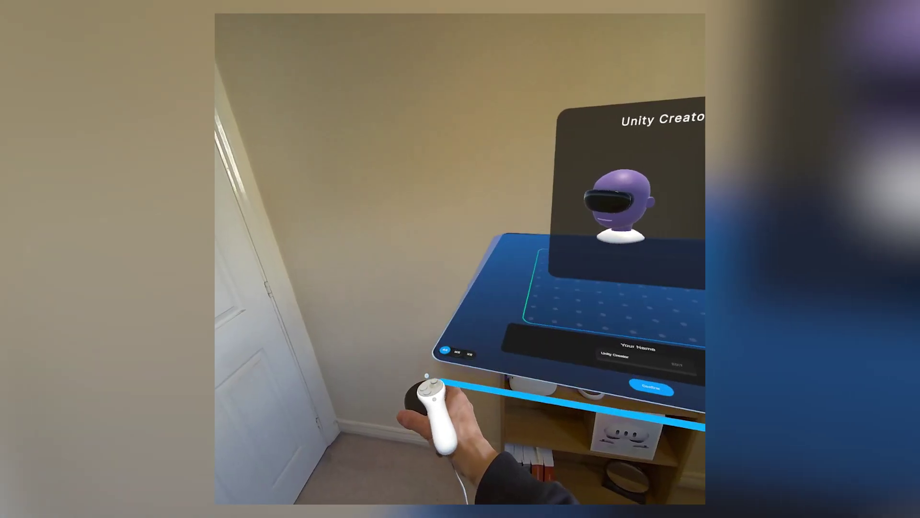
Grab the table's handle bar and swing the table round to a new spot facing you.
left_click_drag(359, 422, 360, 456)
mouse_move(518, 402)
left_mouse_down()
mouse_move(493, 420)
mouse_move(499, 415)
mouse_move(523, 460)
mouse_move(508, 389)
mouse_move(479, 421)
mouse_move(534, 401)
mouse_move(534, 369)
mouse_move(534, 411)
mouse_move(527, 398)
left_mouse_up()
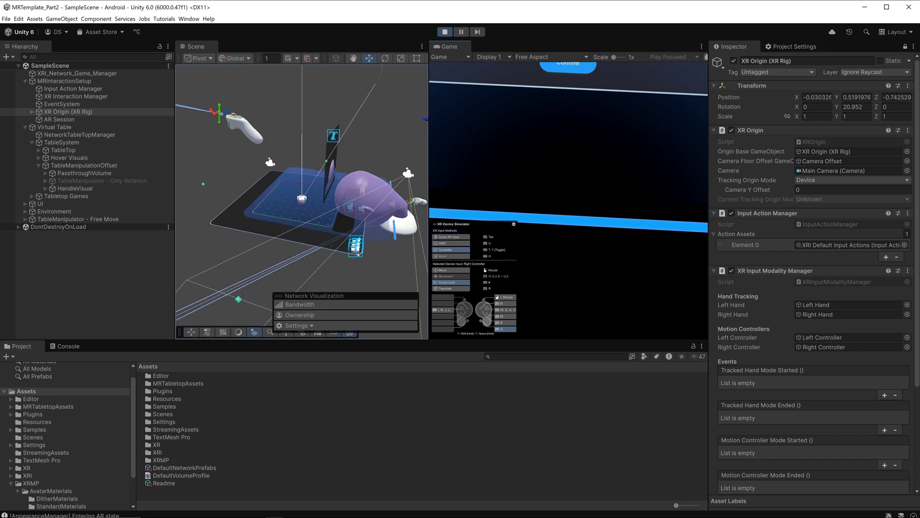
left_click_drag(527, 398, 522, 382)
Turn the simulated player left twice, aim the controller up-right, then turn sharply right.
key("a")
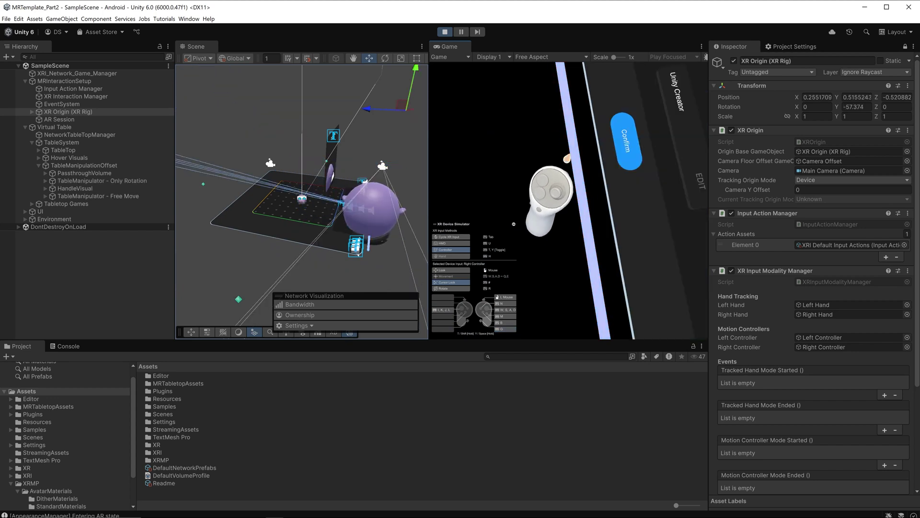
key("a")
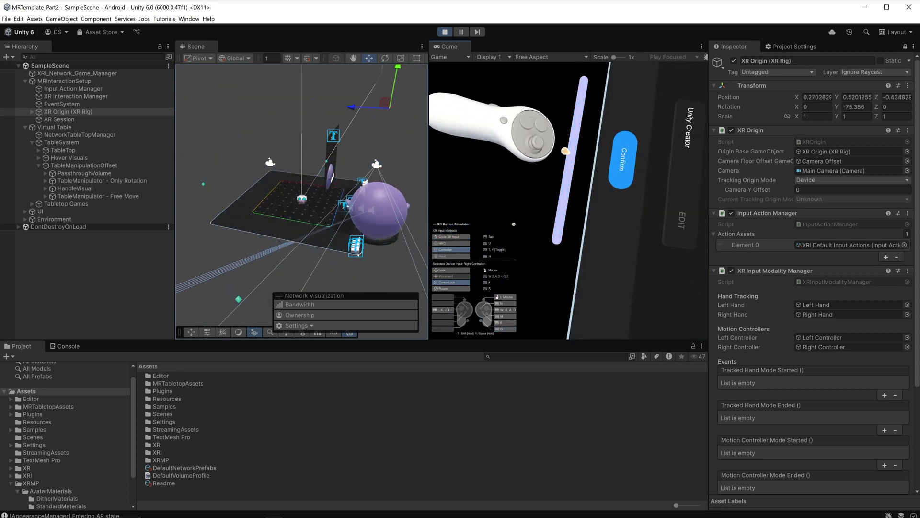
key("g")
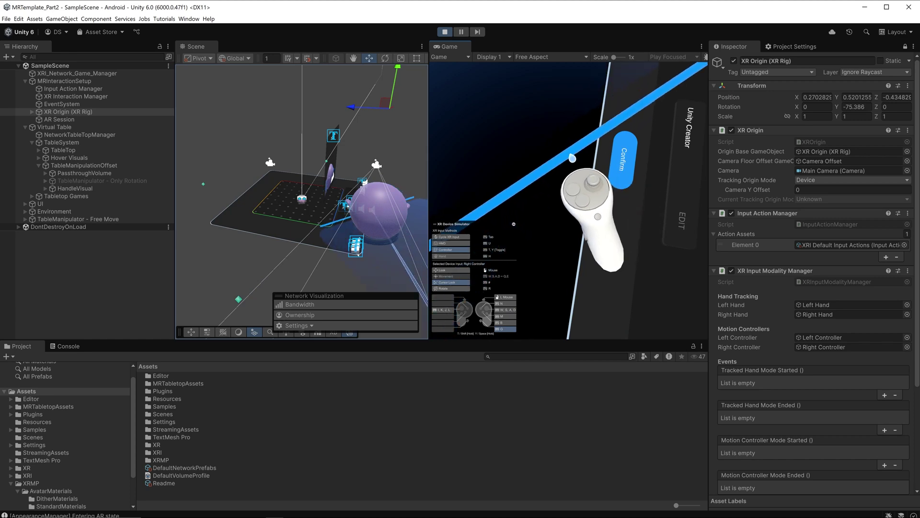
key("d")
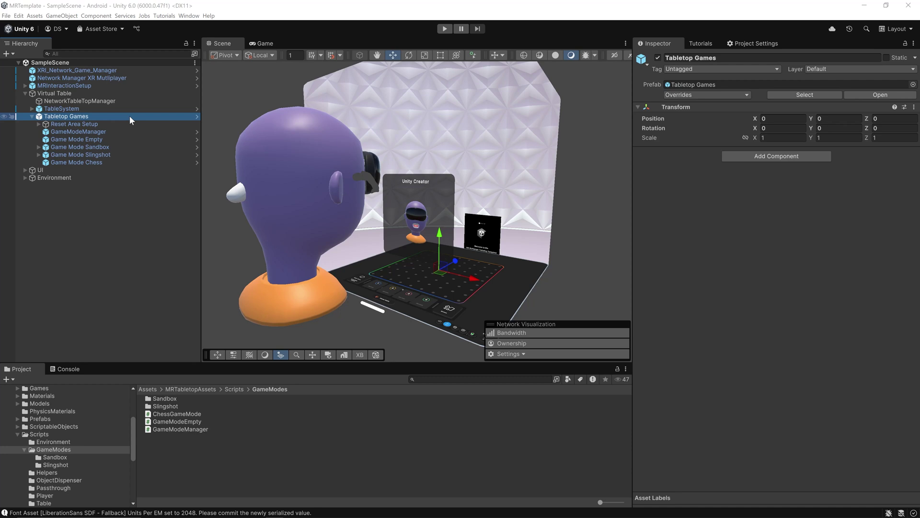
Review GameModeManager and the Game Mode Empty, Sandbox, Chess and Slingshot objects.
left_click(131, 131)
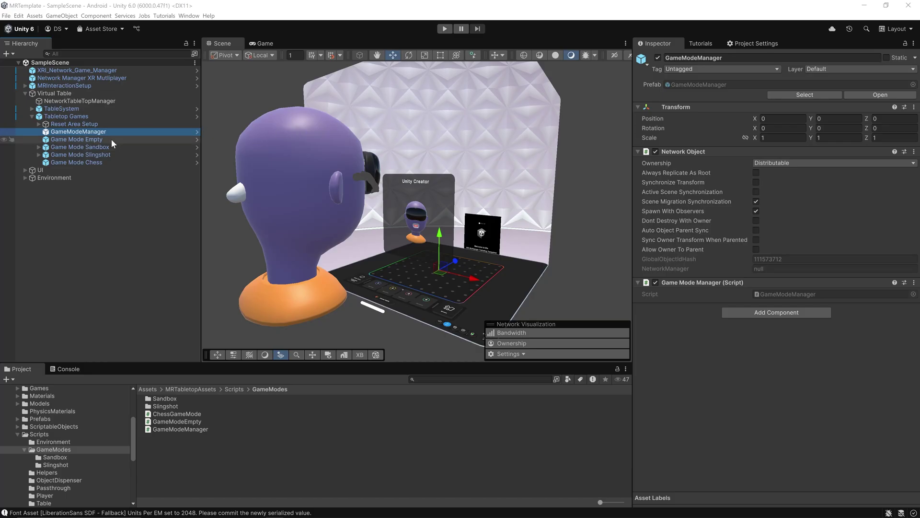
left_click(111, 139)
left_click(107, 146)
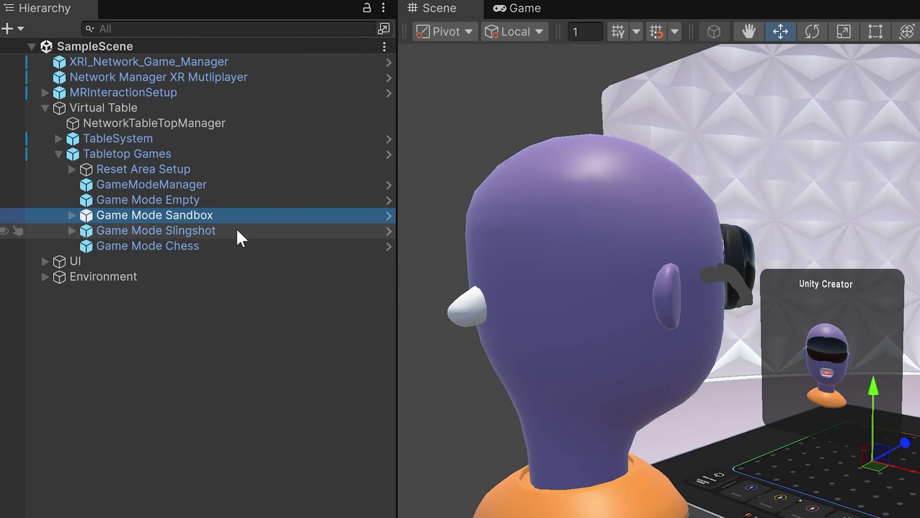
left_click(117, 161)
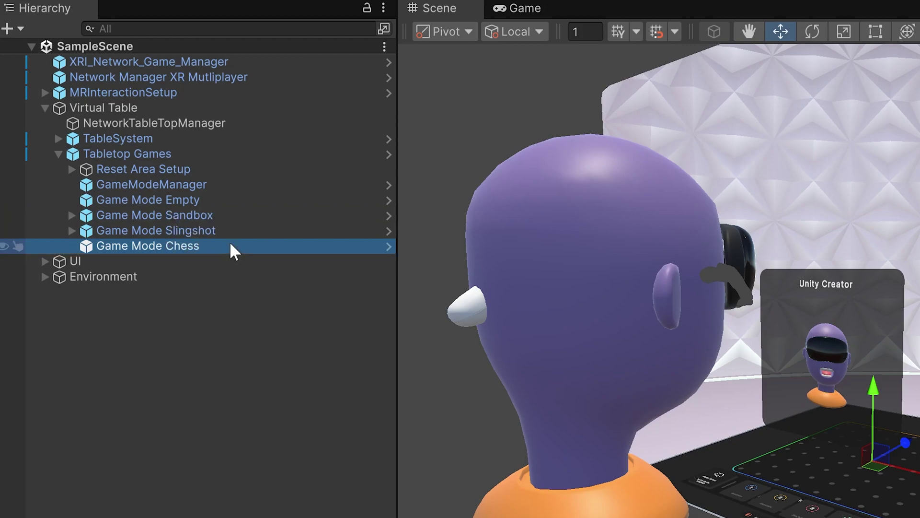
left_click(238, 215)
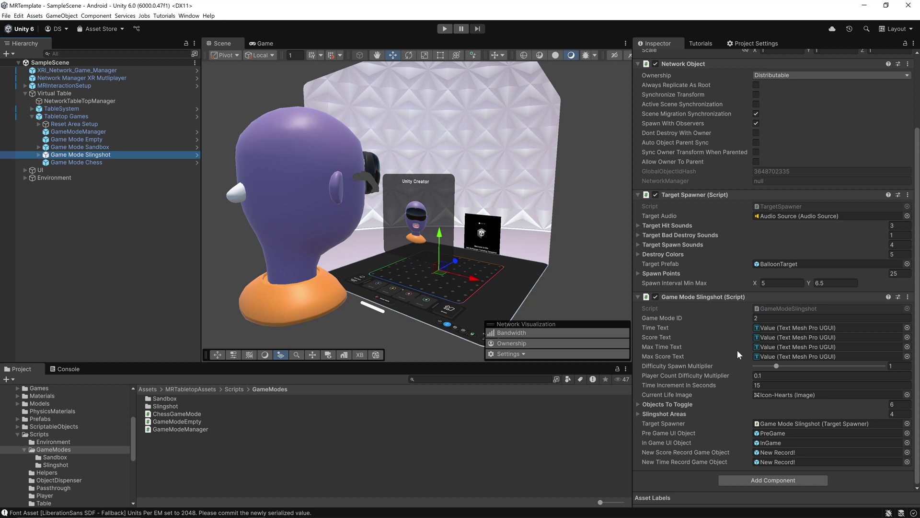
Expand Game Mode Sandbox, inspect its Network Object Dispenser, then Game Mode Chess and Tabletop Games.
key("Up")
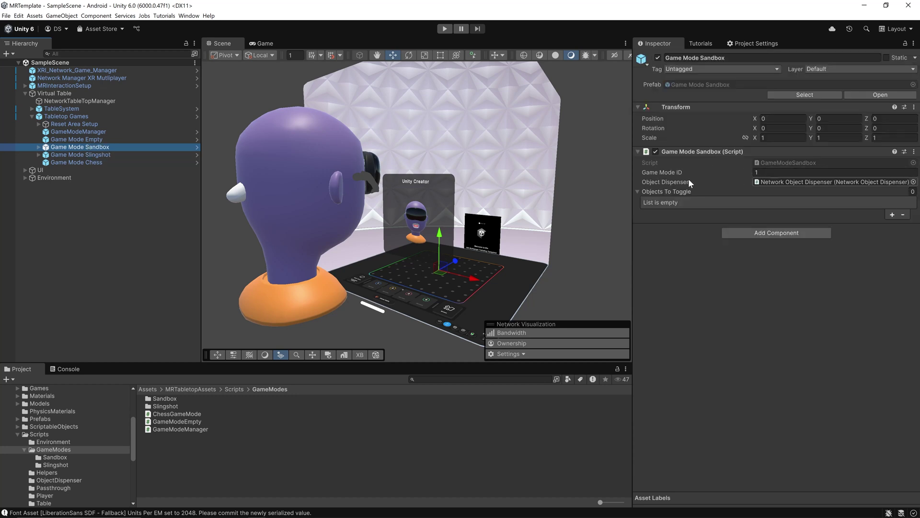
left_click(38, 147)
key("Down")
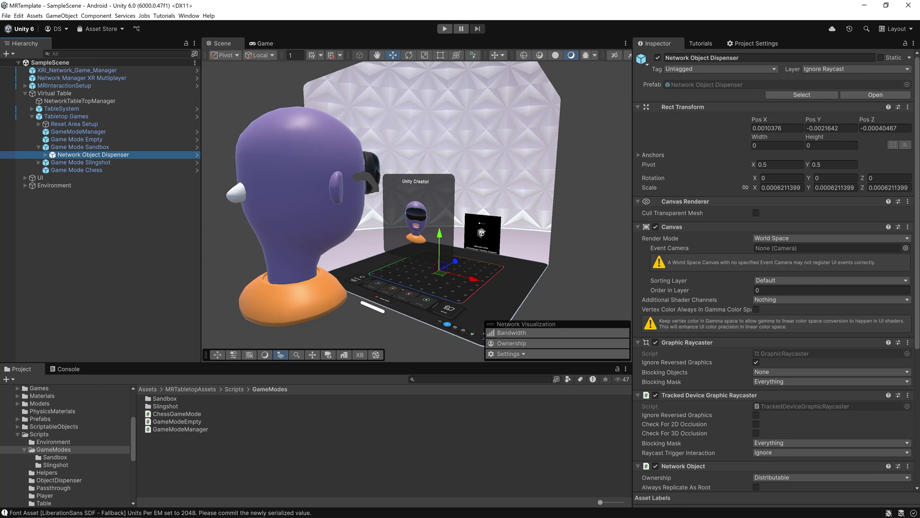
key("Down")
key("Down")
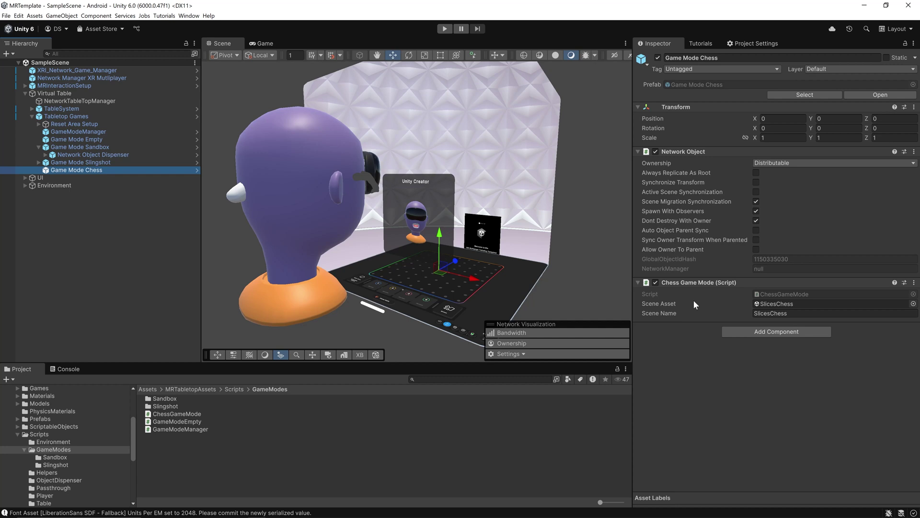
key("ctrl+z")
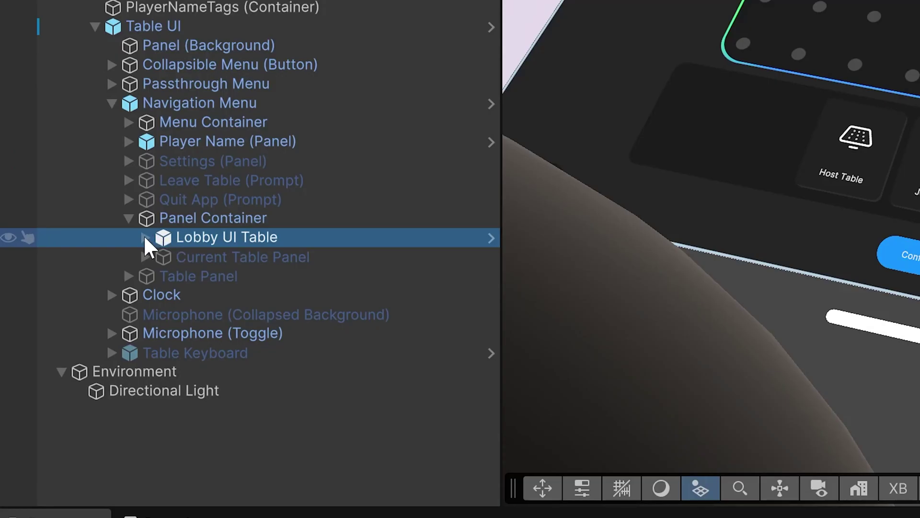
Expand Lobby UI Table under Navigation Menu's Panel Container to show its connection panels.
left_click(145, 237)
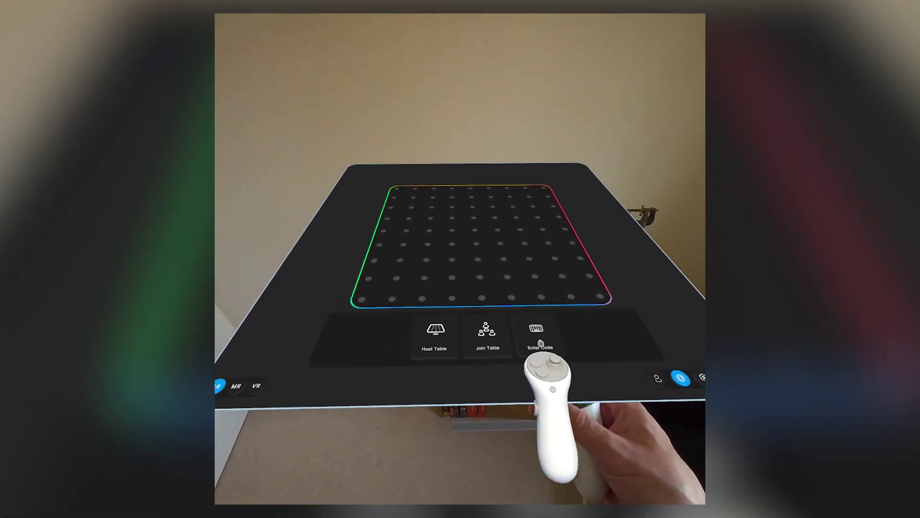
Host a new shared table from the Host Table panel with Table Privacy left OFF.
left_click(416, 341)
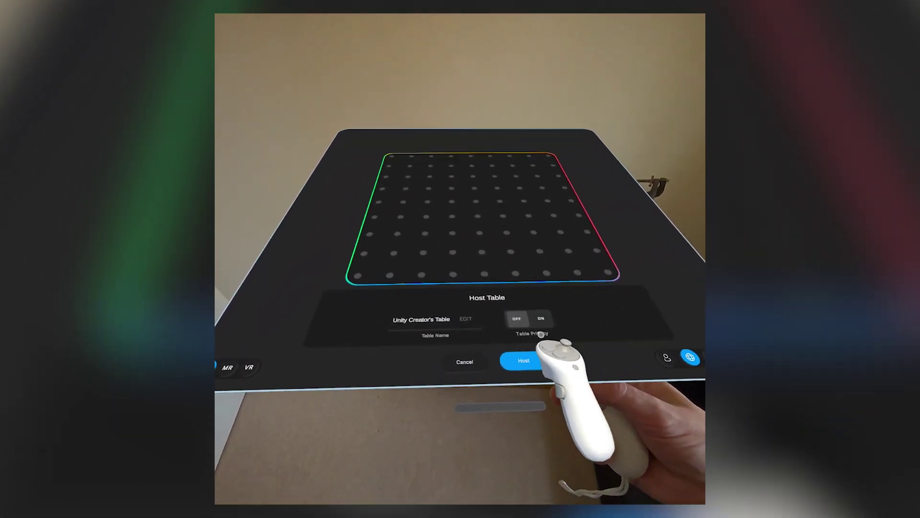
left_click(538, 358)
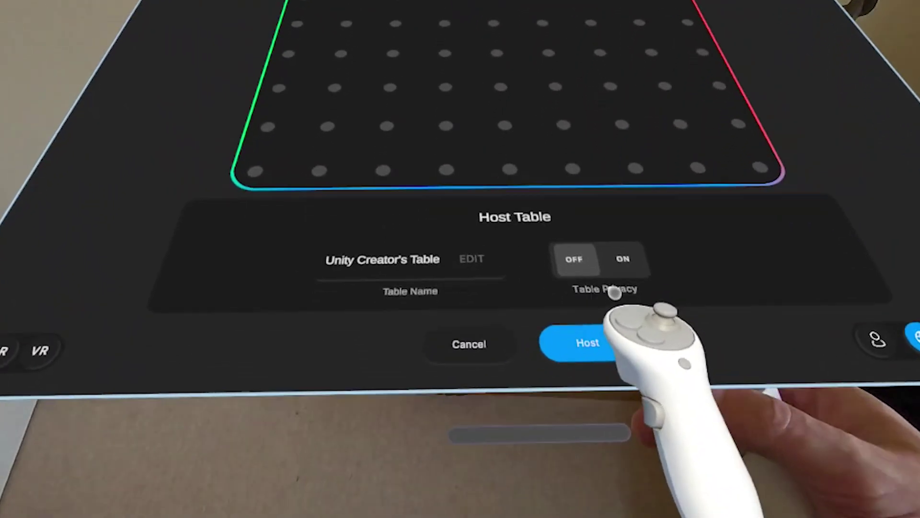
left_click(619, 341)
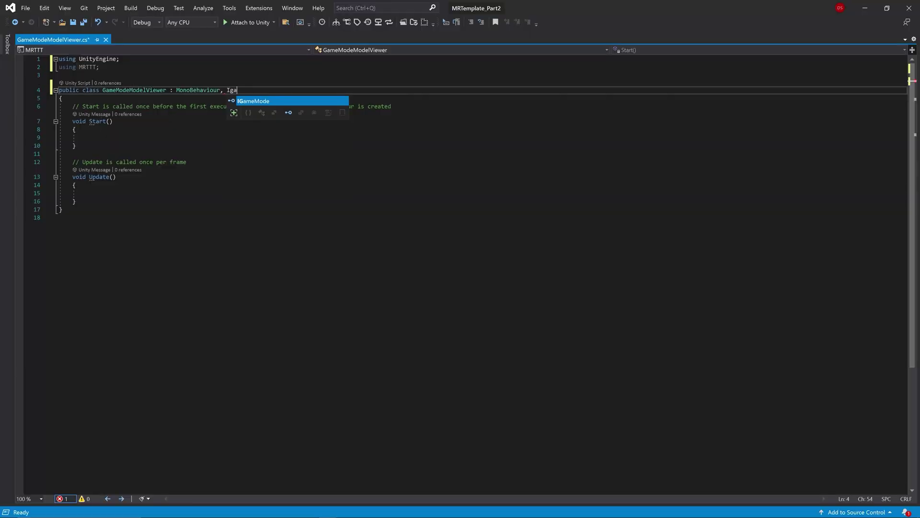
Add IGameMode after MonoBehaviour in the GameModeModelViewer class declaration via IntelliSense.
key("Tab")
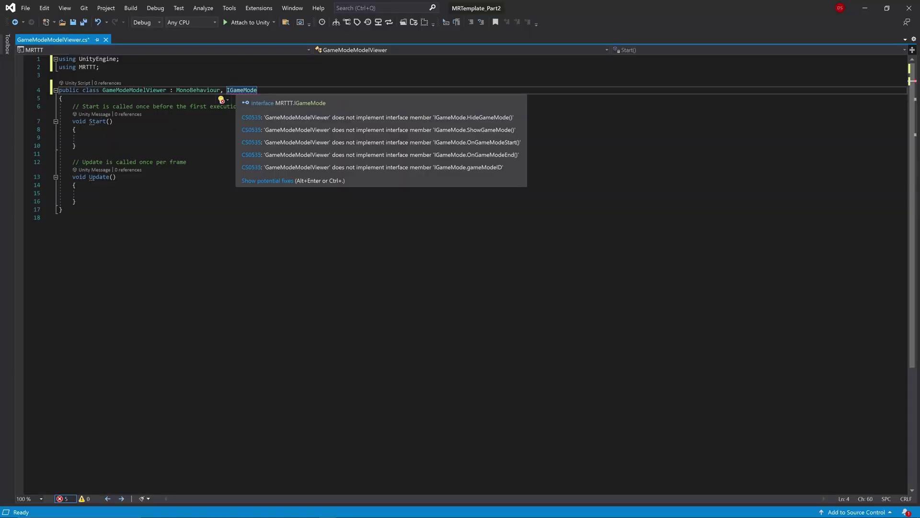